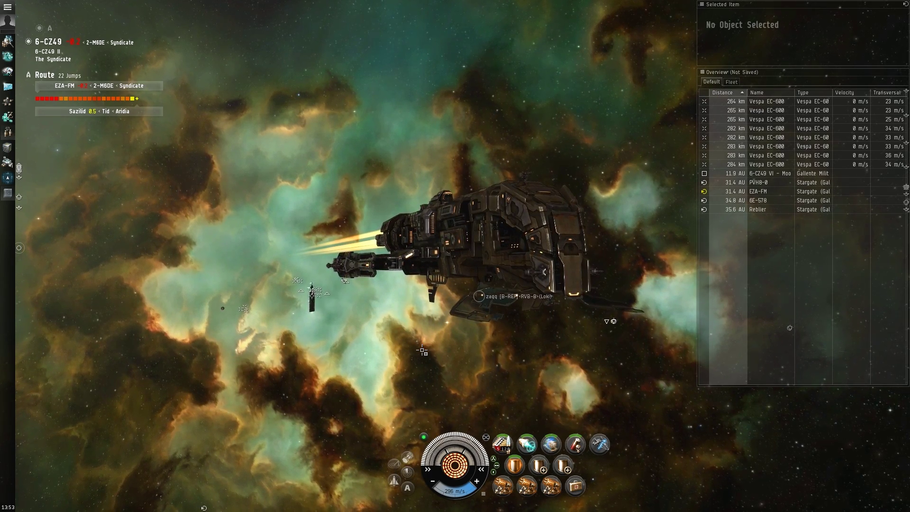
Hide the EVE interface with Ctrl+F9 so only the battleship and stars remain
key("ctrl+F9")
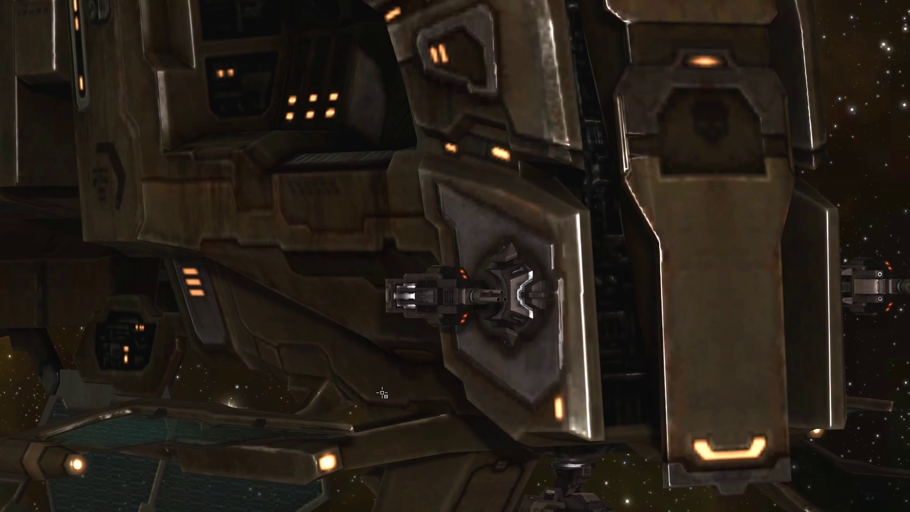
Zoom the game camera out and back in on the turret while recording
scroll(350, 408, "down", 10)
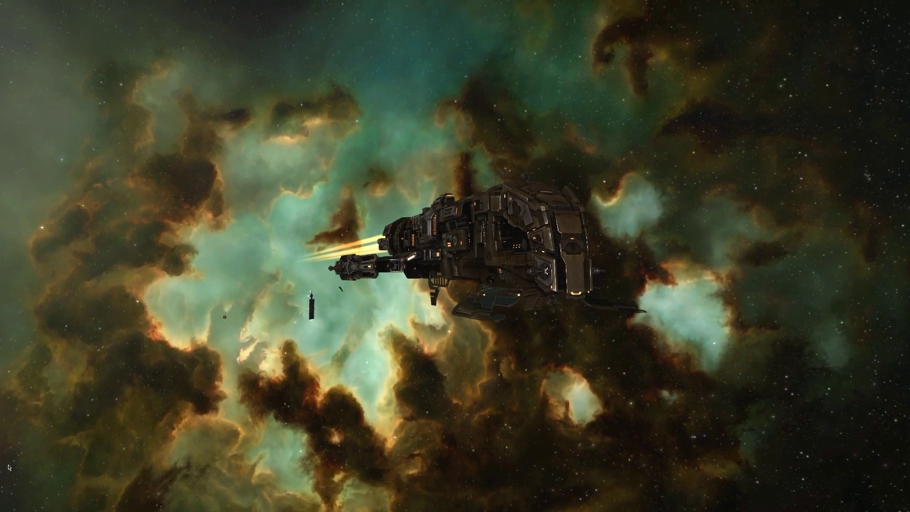
scroll(20, 477, "up", 5)
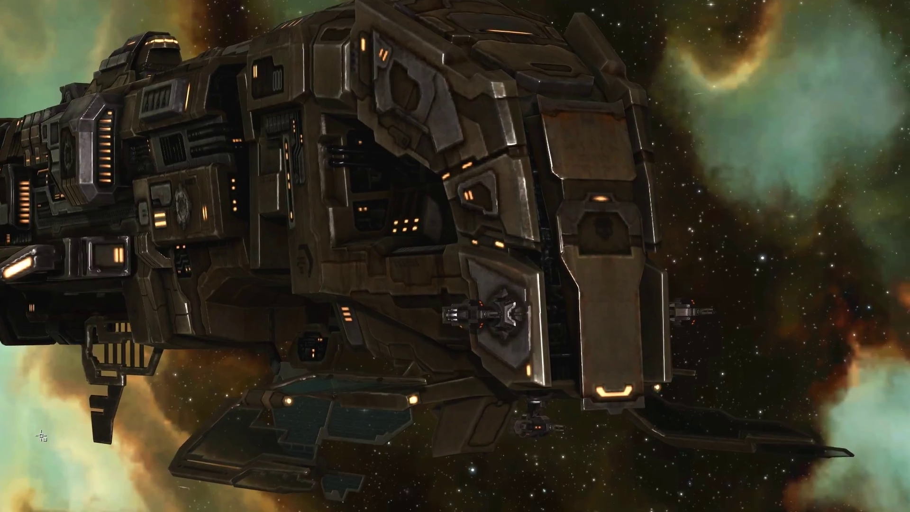
scroll(41, 436, "up", 6)
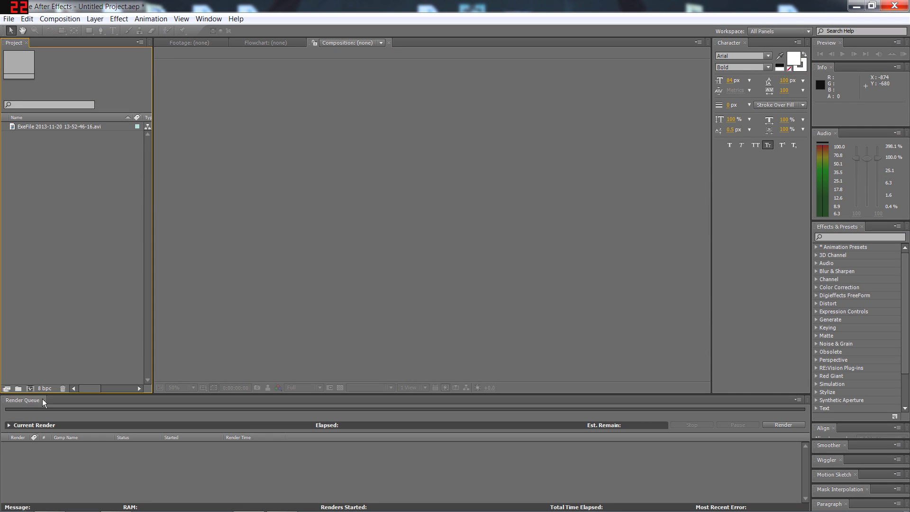
Open the AF Saves folder from the taskbar and play the loki track example
mouse_move(253, 495)
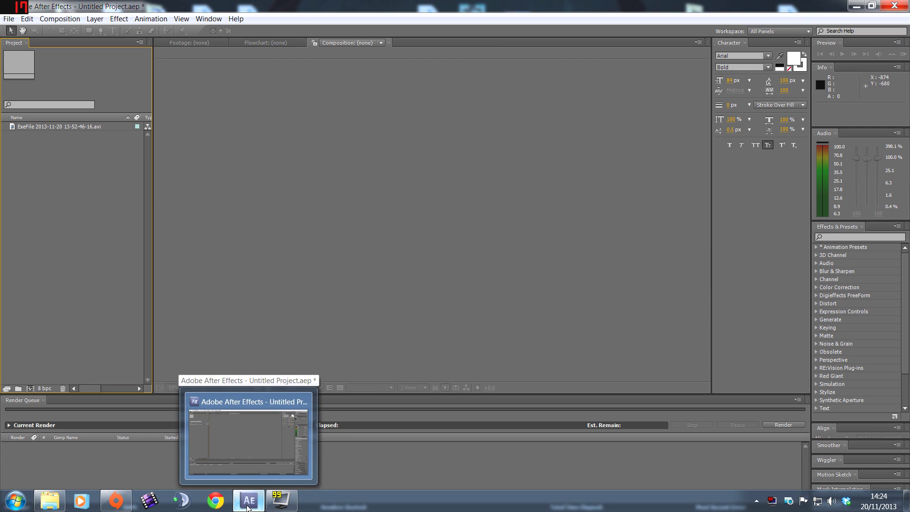
left_click(50, 500)
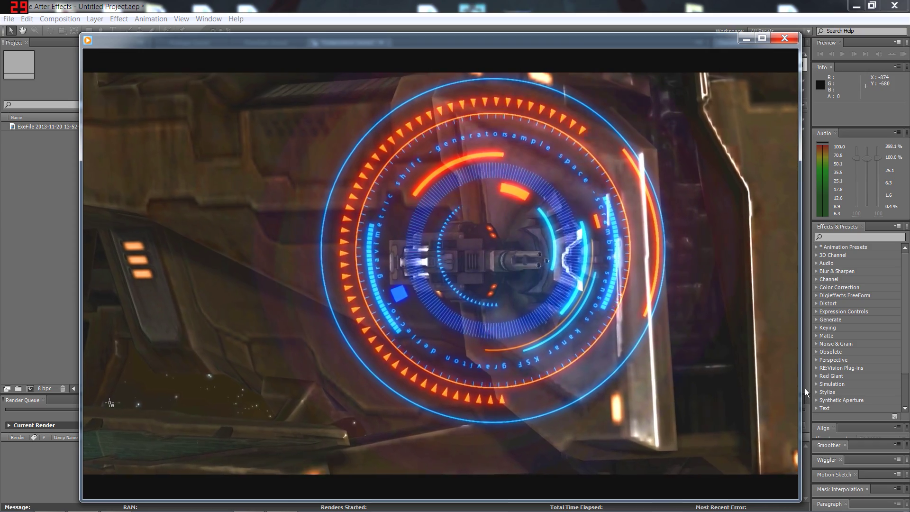
Import Loki UI.avi, then build a composition from the EveFile clip starting at the turret close-up
left_click(784, 38)
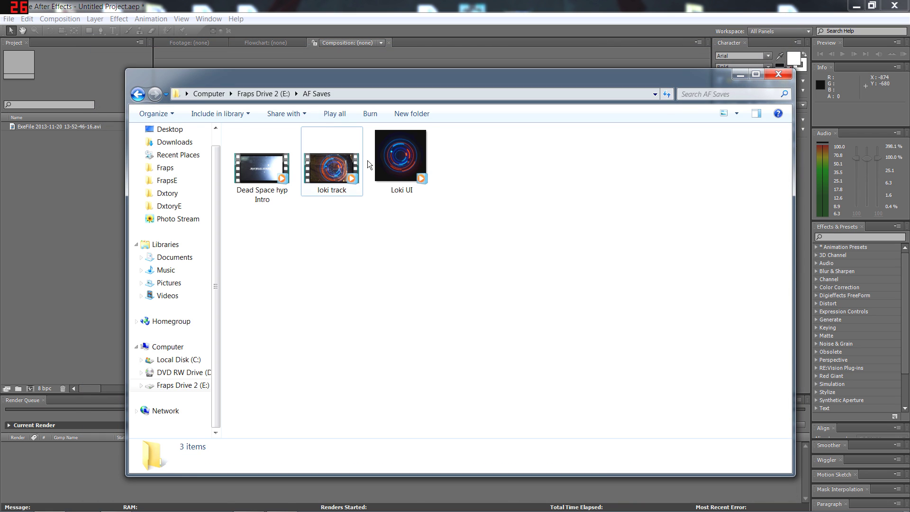
left_click(401, 156)
left_click_drag(401, 157, 47, 320)
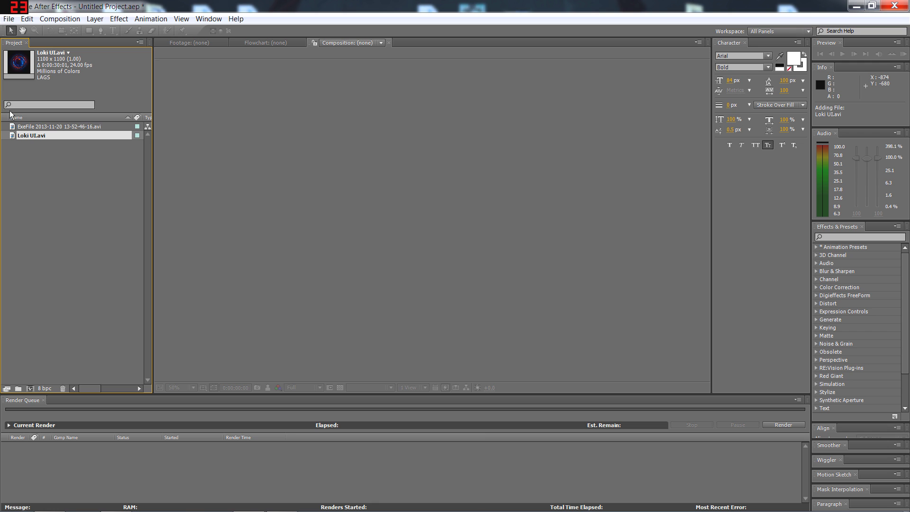
left_click_drag(24, 127, 32, 390)
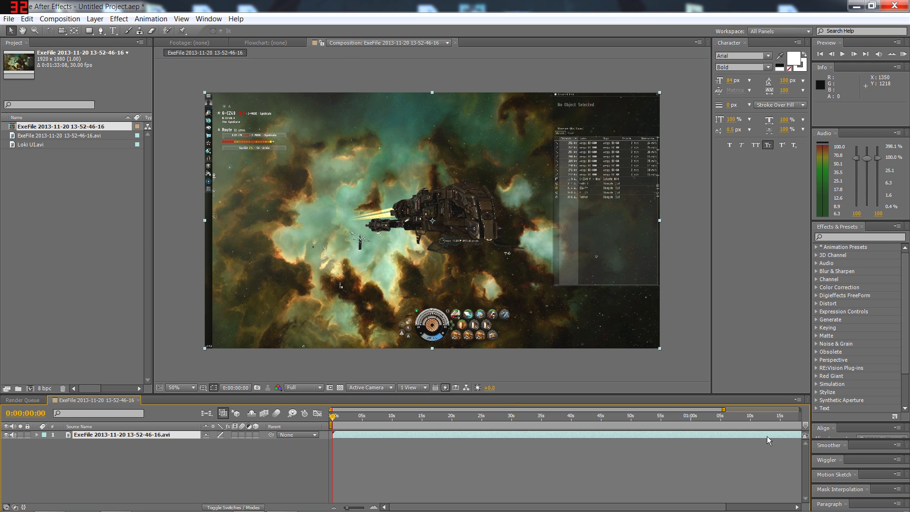
left_click_drag(326, 456, 311, 443)
Place Loki UI.avi above the EVE footage and set its blending mode to Add
left_click(25, 145)
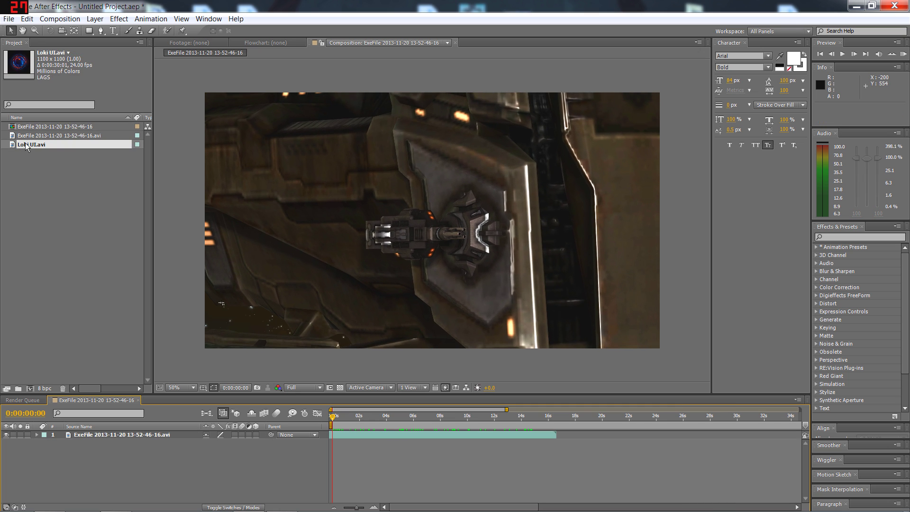
left_click_drag(25, 144, 426, 208)
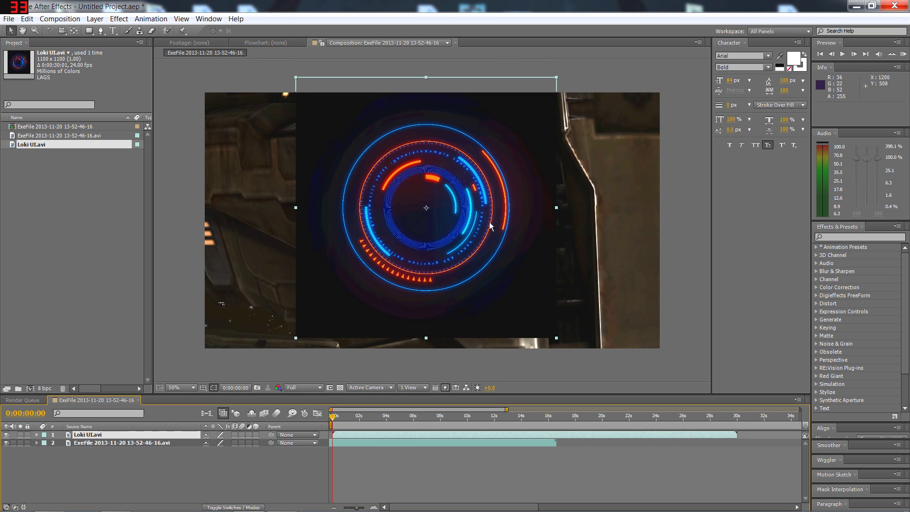
right_click(491, 245)
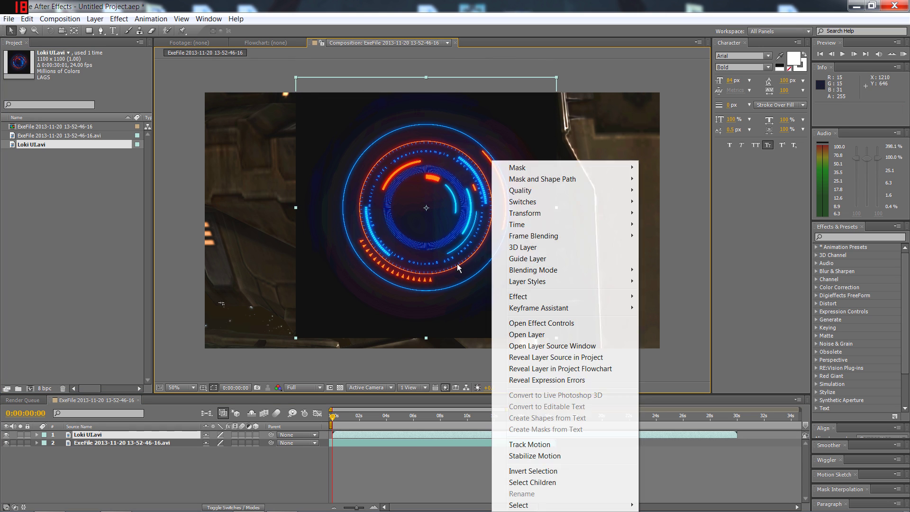
mouse_move(622, 271)
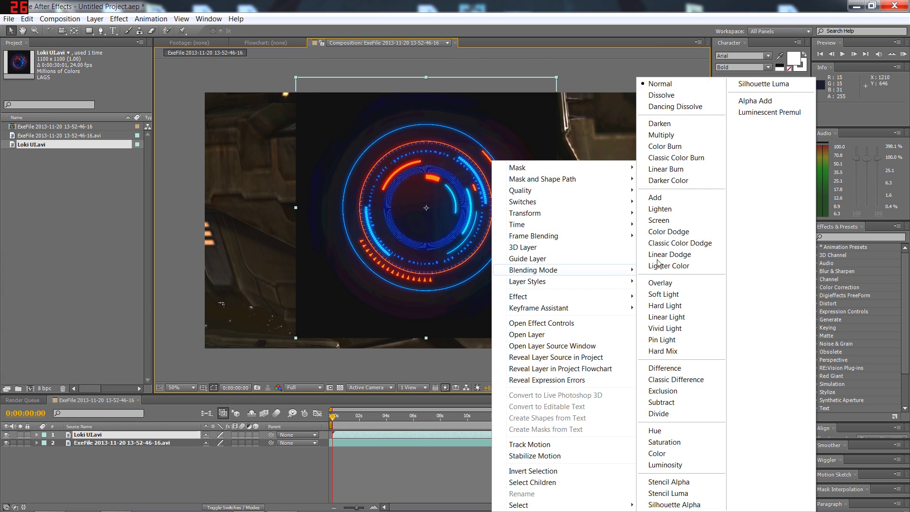
left_click(687, 197)
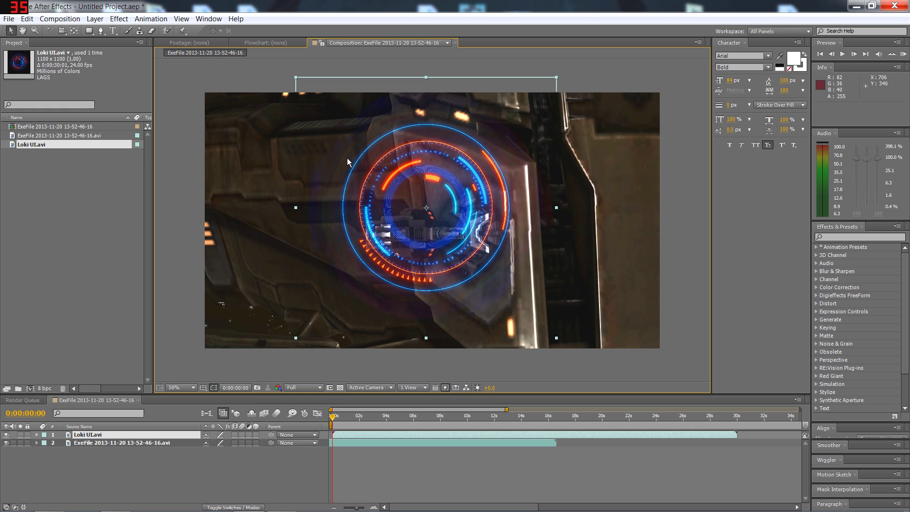
Move the HUD toward the turret and scale it to about 124% by 119%
mouse_move(347, 162)
left_mouse_down()
mouse_move(313, 185)
mouse_move(324, 150)
mouse_move(335, 176)
left_mouse_up()
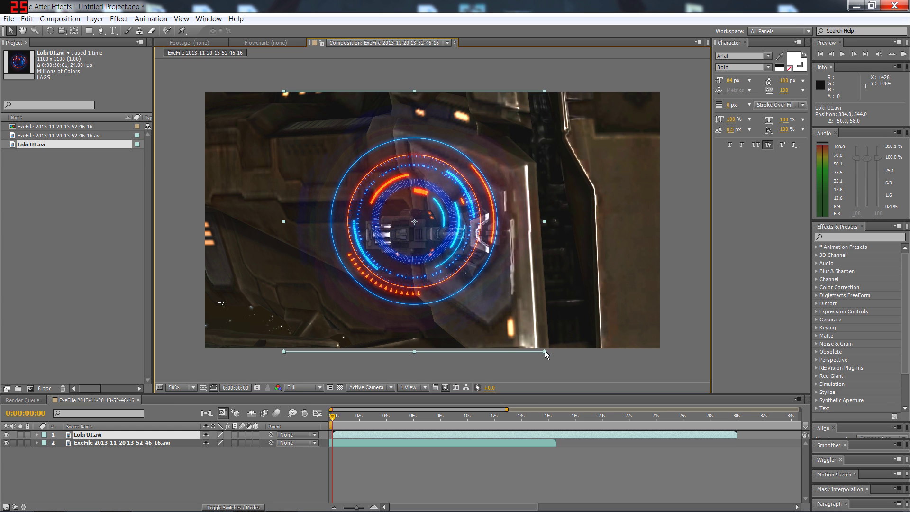
left_click_drag(549, 353, 605, 396)
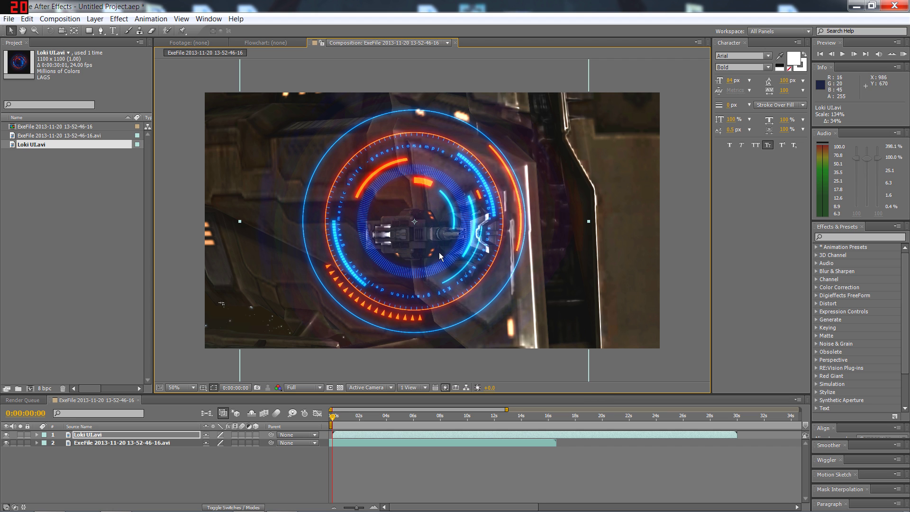
key("period")
key("period")
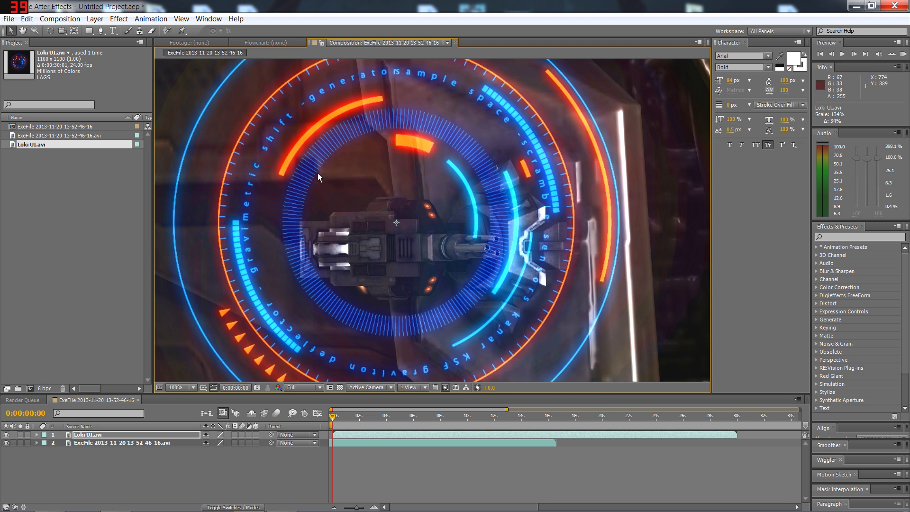
left_click(397, 443)
key("comma")
key("comma")
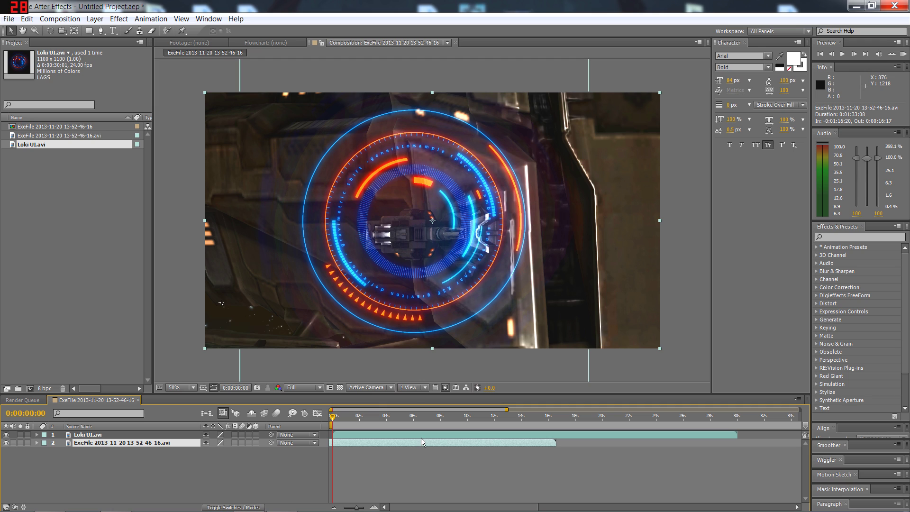
left_click(398, 475)
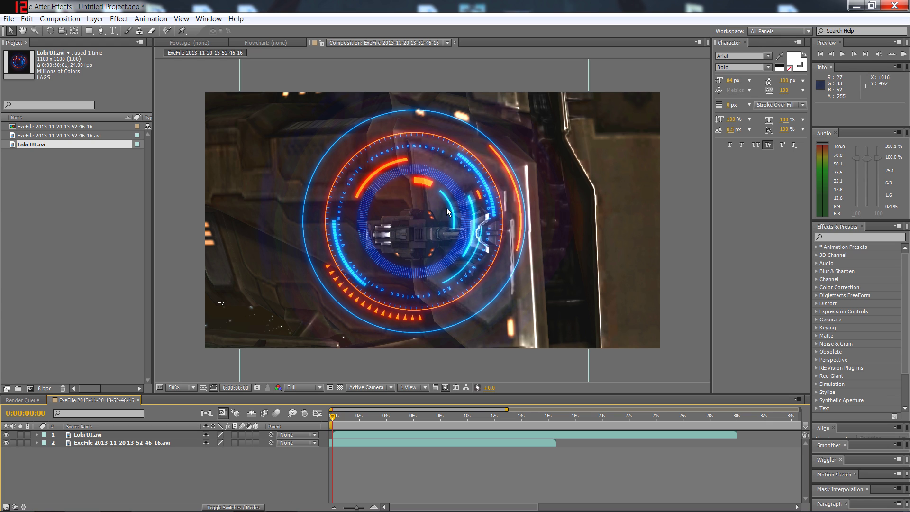
Fine-tune the HUD position to 959.5, 568.0, centred on the turret barrel
left_click(428, 435)
scroll(417, 220, "up", 3)
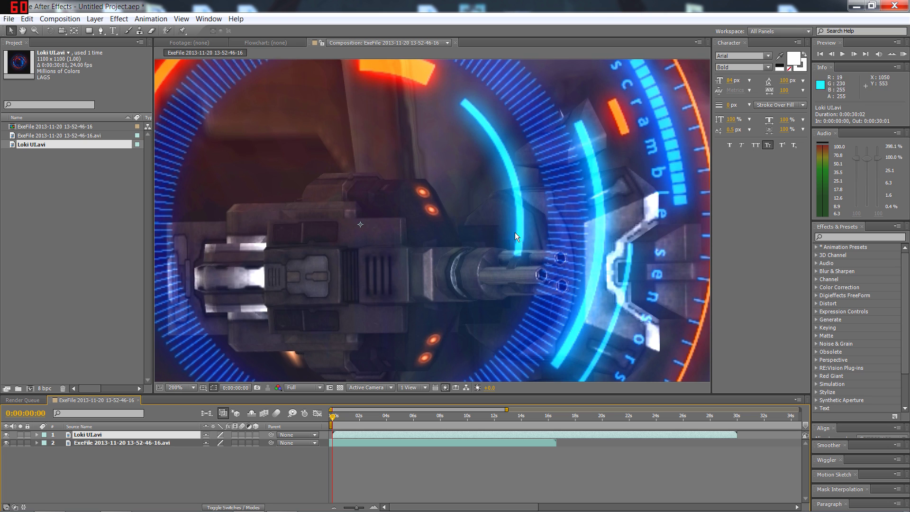
left_click_drag(409, 243, 434, 247)
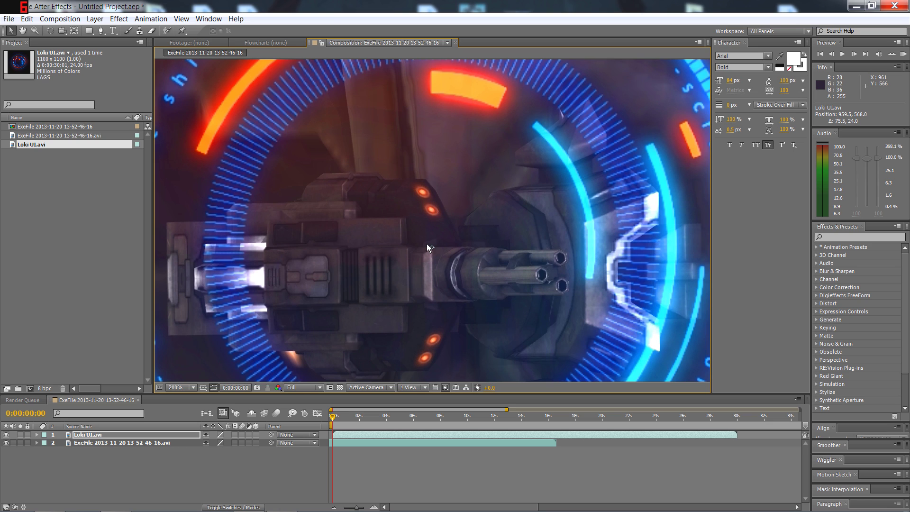
Reveal the Loki UI.avi Transform properties and set a Position keyframe at 0:00:00:00
left_click(41, 439)
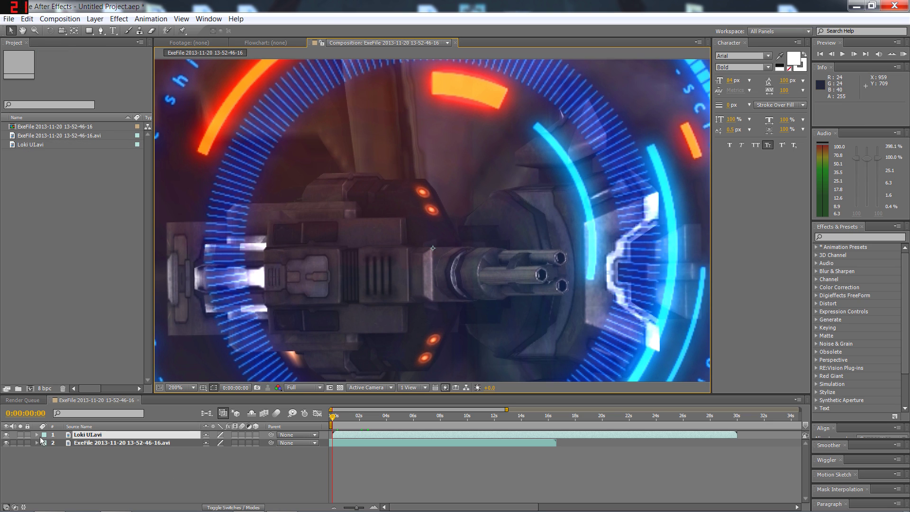
left_click(37, 435)
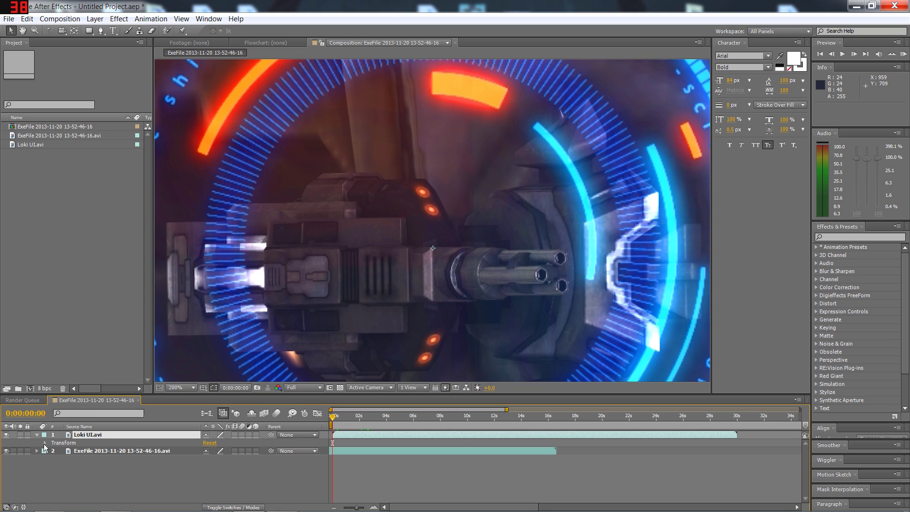
left_click(45, 443)
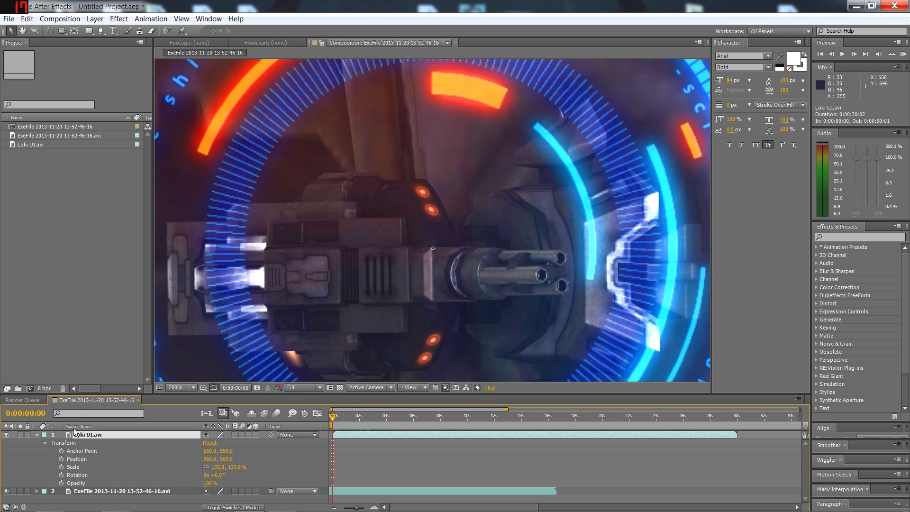
left_click(61, 459)
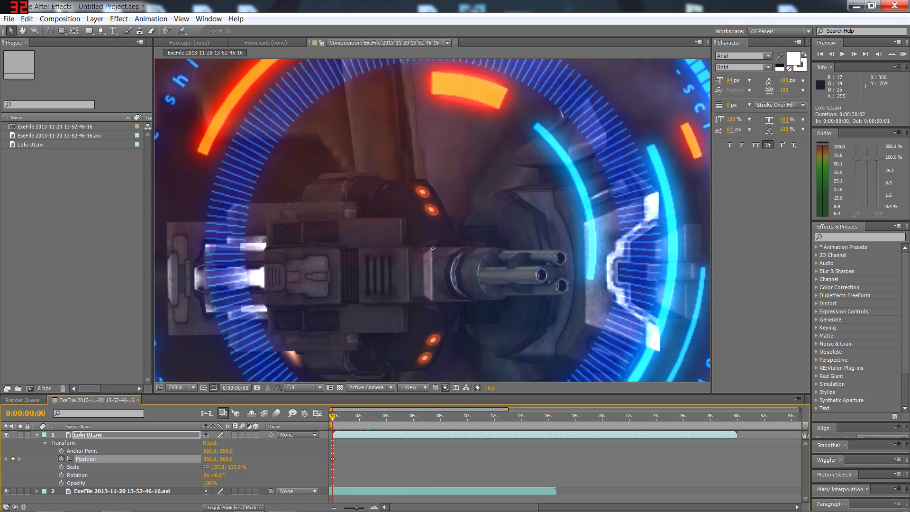
Keyframe the HUD onto the gun at 0:00:00:16, 0:00:01:10, 0:00:02:02 and 0:00:02:27
left_click_drag(506, 409, 456, 409)
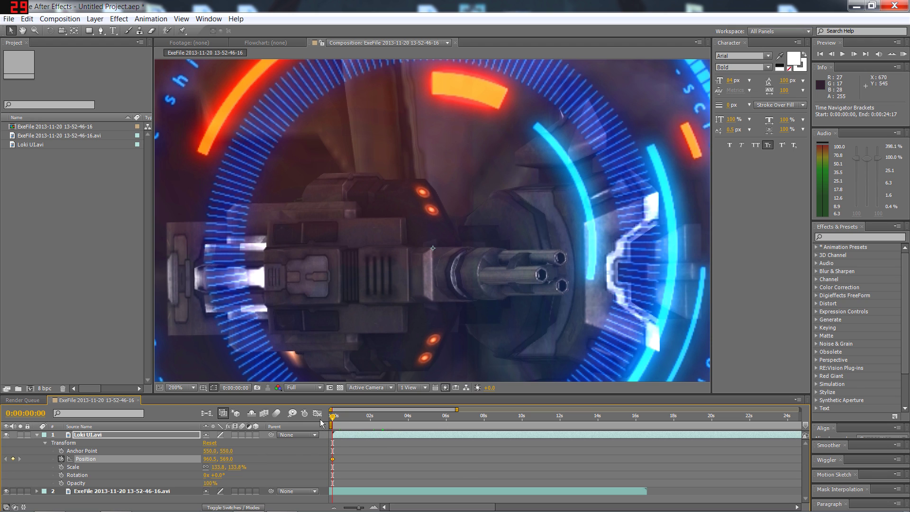
left_click_drag(334, 417, 346, 417)
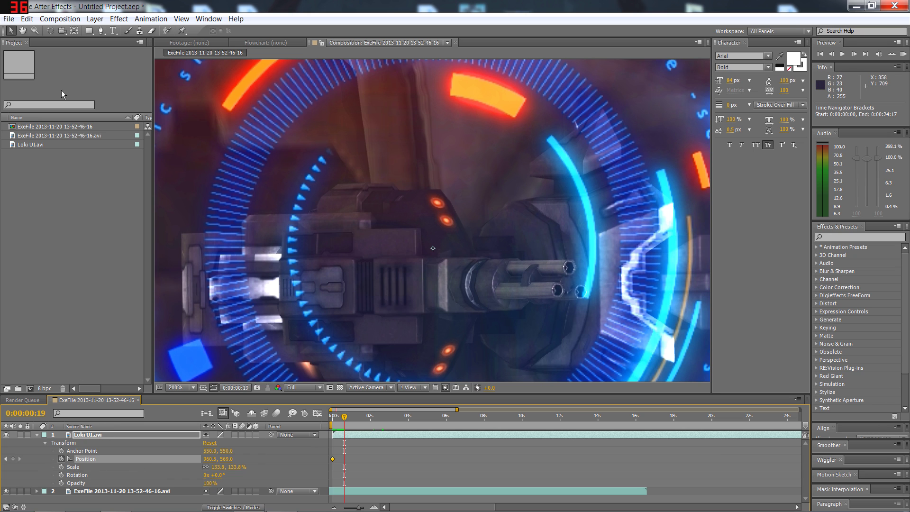
left_click_drag(365, 276, 380, 286)
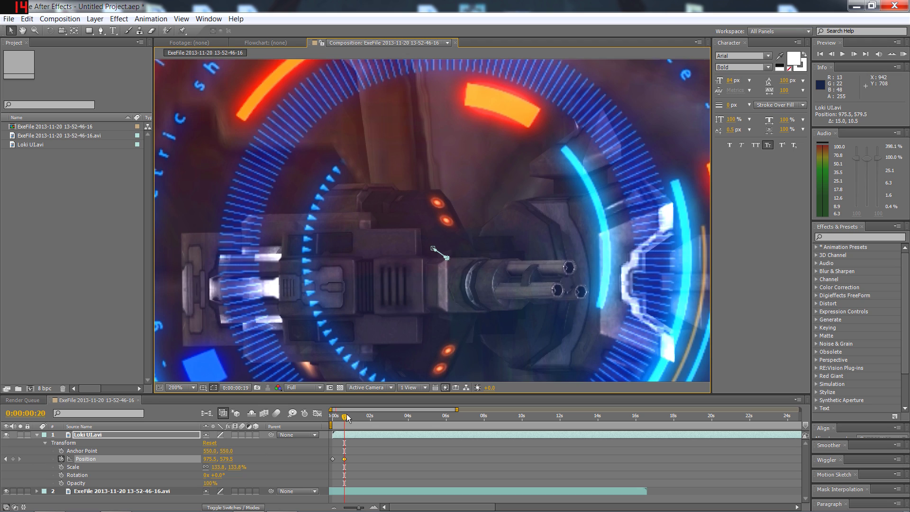
left_click_drag(348, 417, 358, 417)
left_click_drag(471, 289, 484, 308)
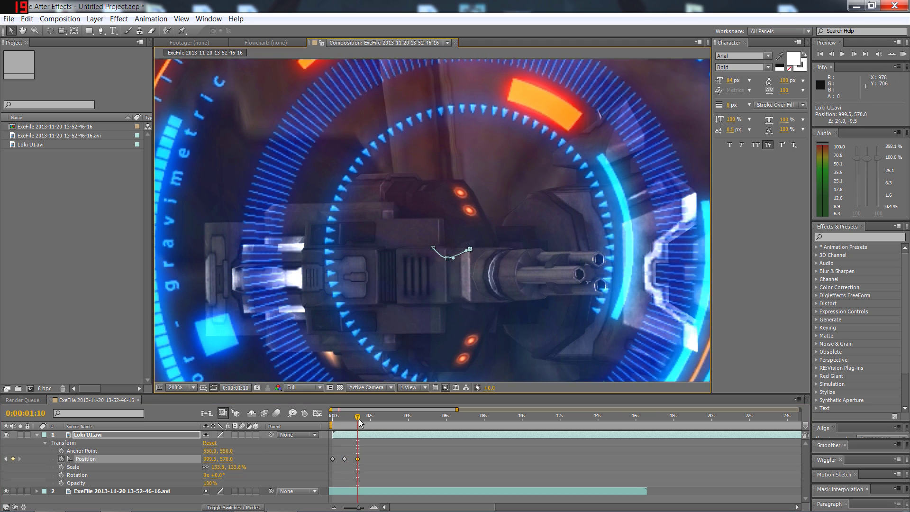
left_click_drag(360, 419, 371, 418)
left_click_drag(462, 309, 492, 281)
left_click(387, 418)
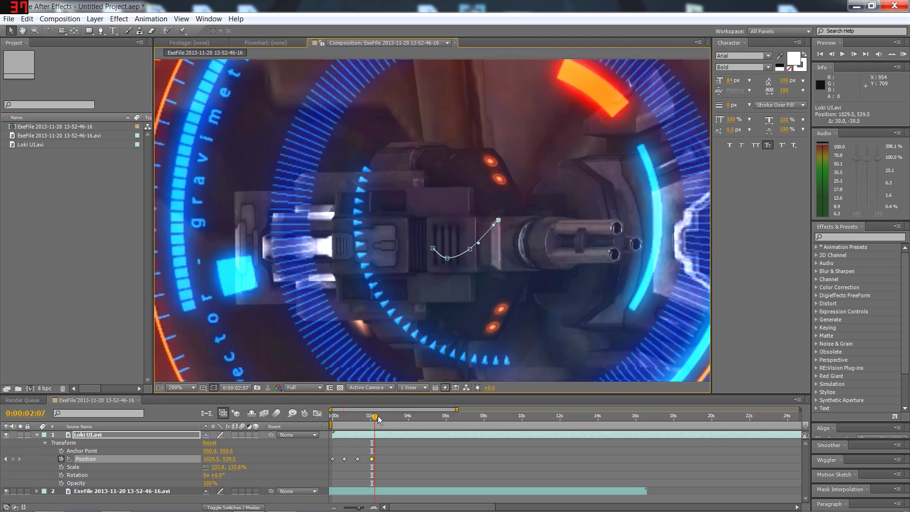
left_click(389, 418)
left_click_drag(522, 283, 554, 244)
Continue tracking the gun with keyframes at 0:00:03:18, 0:00:04:08, 0:00:04:27 and 0:00:05:22
left_click_drag(405, 411, 420, 407)
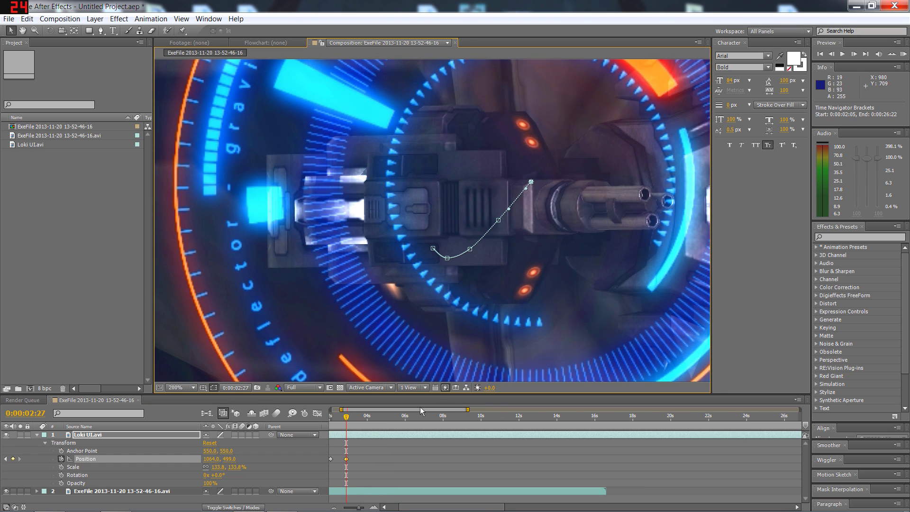
double_click(22, 30)
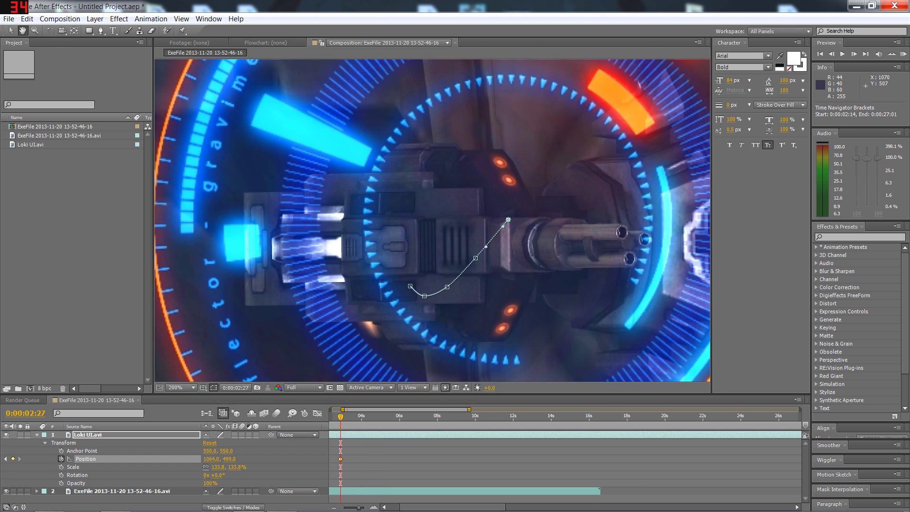
left_click(10, 31)
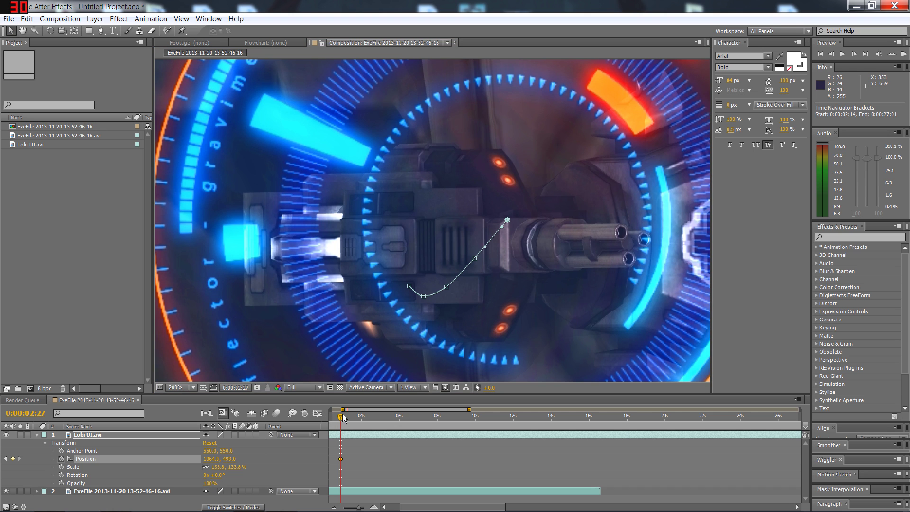
left_click_drag(343, 417, 354, 417)
left_click_drag(511, 217, 533, 202)
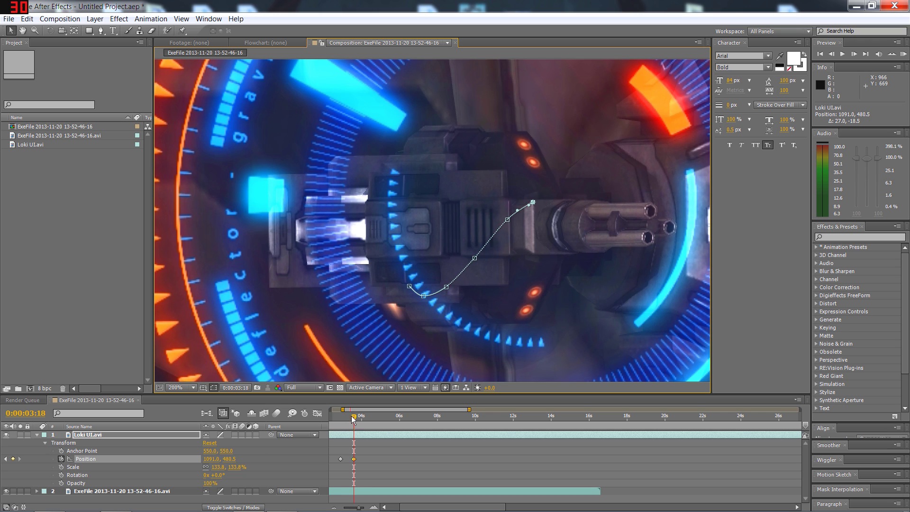
left_click_drag(356, 419, 367, 418)
left_click_drag(532, 201, 553, 207)
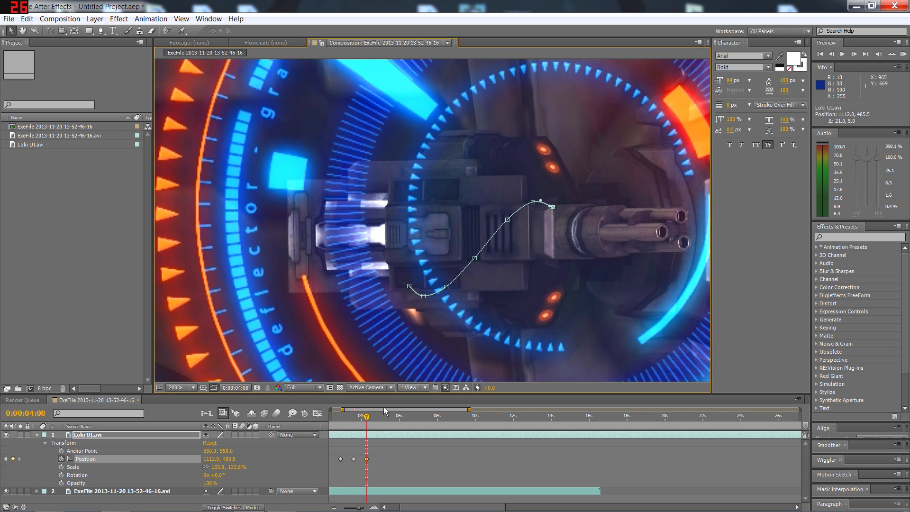
left_click_drag(368, 420, 379, 417)
mouse_move(555, 223)
left_mouse_down()
mouse_move(556, 238)
mouse_move(563, 230)
left_mouse_up()
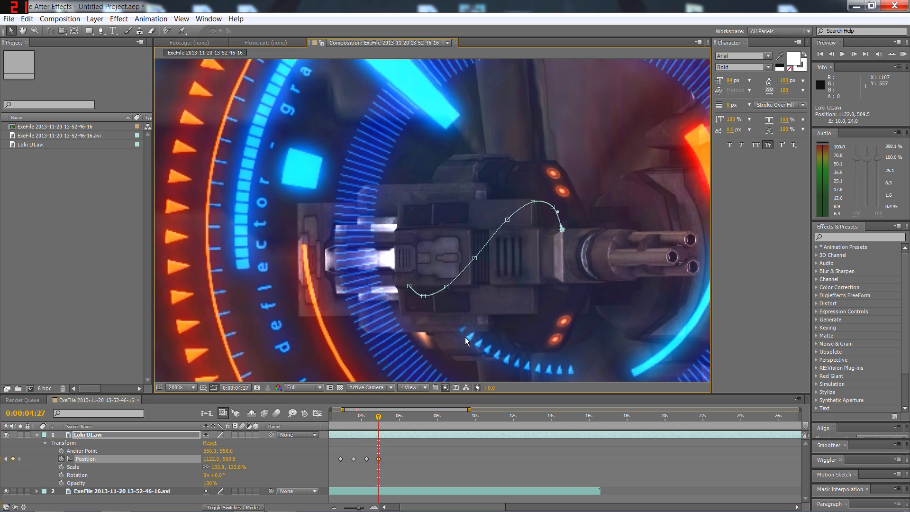
left_click_drag(378, 417, 395, 417)
left_click_drag(577, 225, 577, 262)
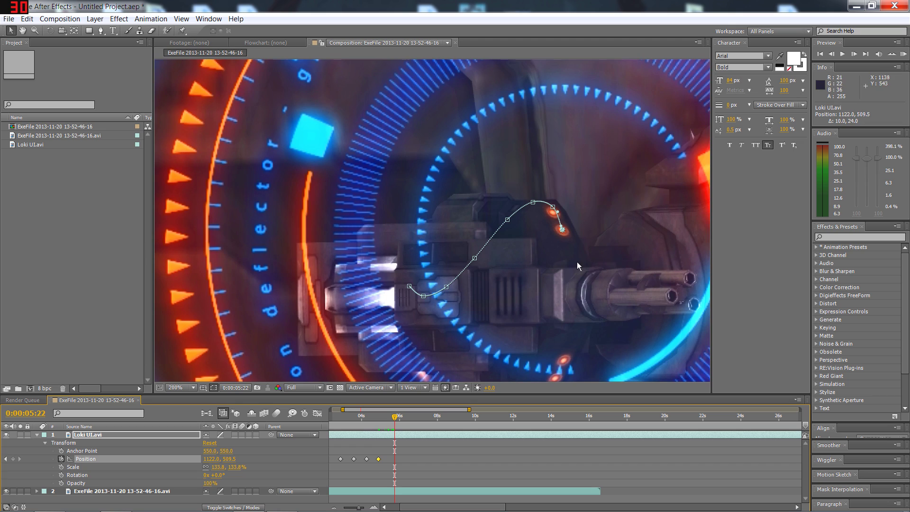
key("Down")
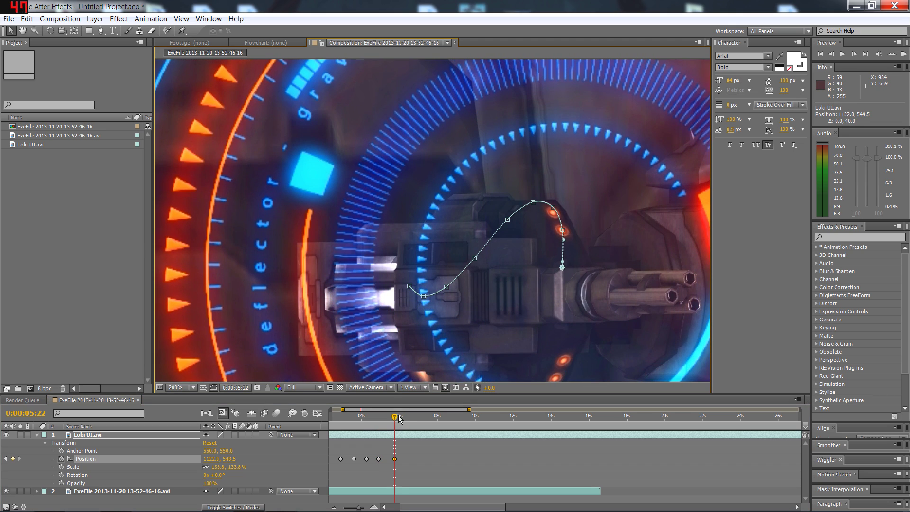
Keyframe the HUD on the gun at 0:00:06:08, 06:25, 07:13, 08:02, 09:02 and 10:03
left_click_drag(399, 417, 405, 417)
left_click_drag(578, 291, 562, 307)
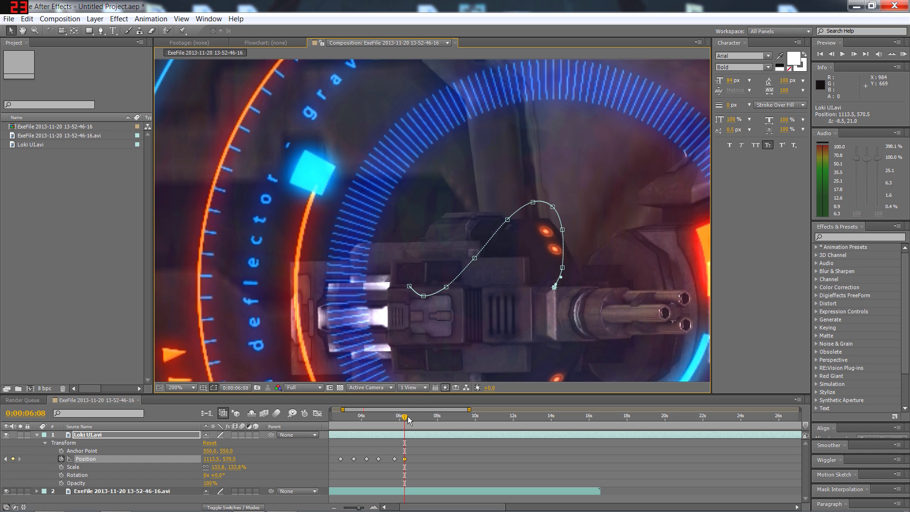
left_click_drag(405, 417, 415, 417)
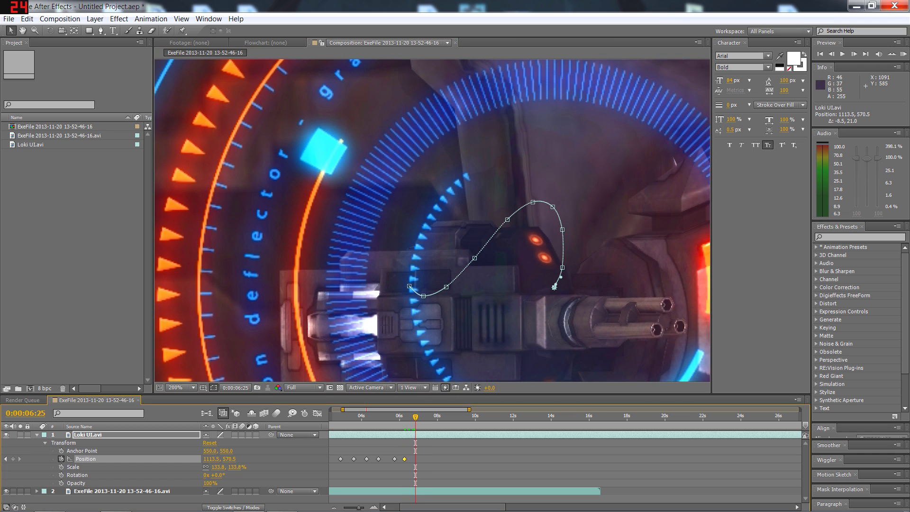
left_click_drag(533, 300, 526, 308)
left_click_drag(416, 417, 430, 419)
left_click_drag(543, 295, 526, 291)
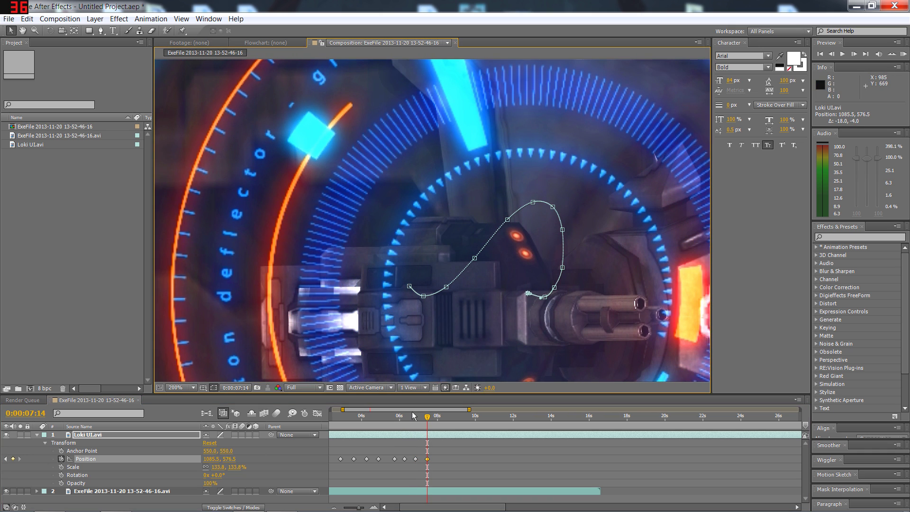
left_click_drag(430, 419, 439, 419)
left_click_drag(525, 307, 499, 285)
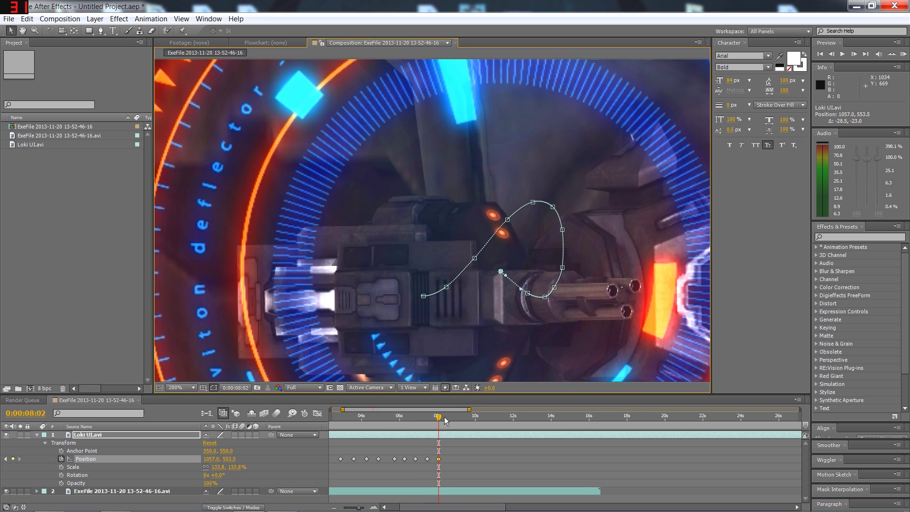
left_click_drag(446, 421, 457, 419)
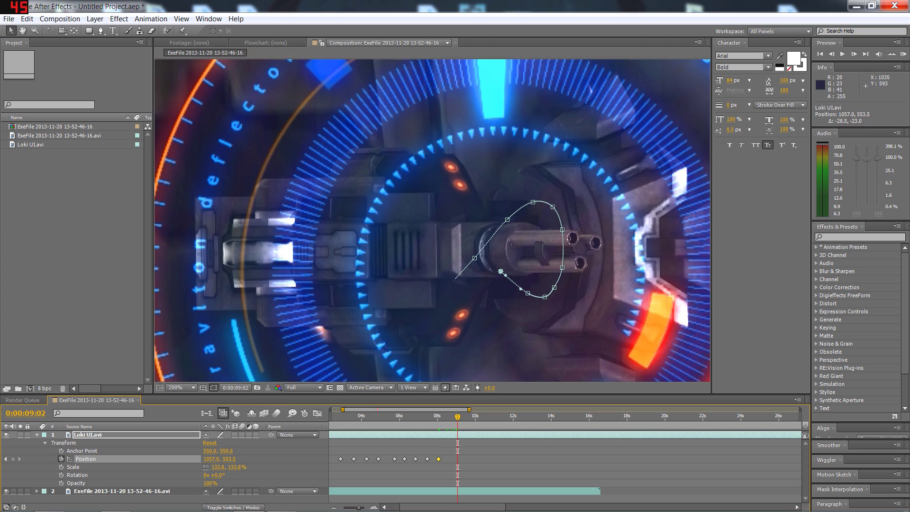
left_click_drag(480, 308, 440, 261)
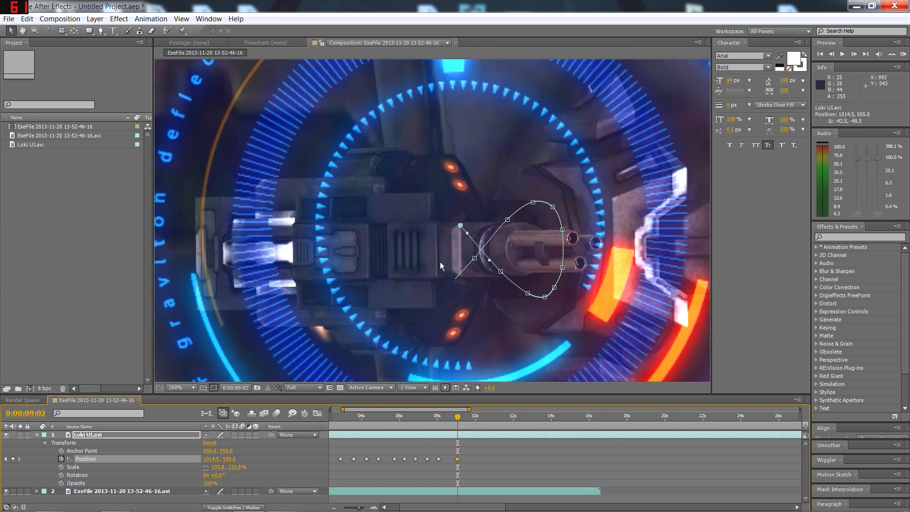
left_click_drag(458, 419, 477, 416)
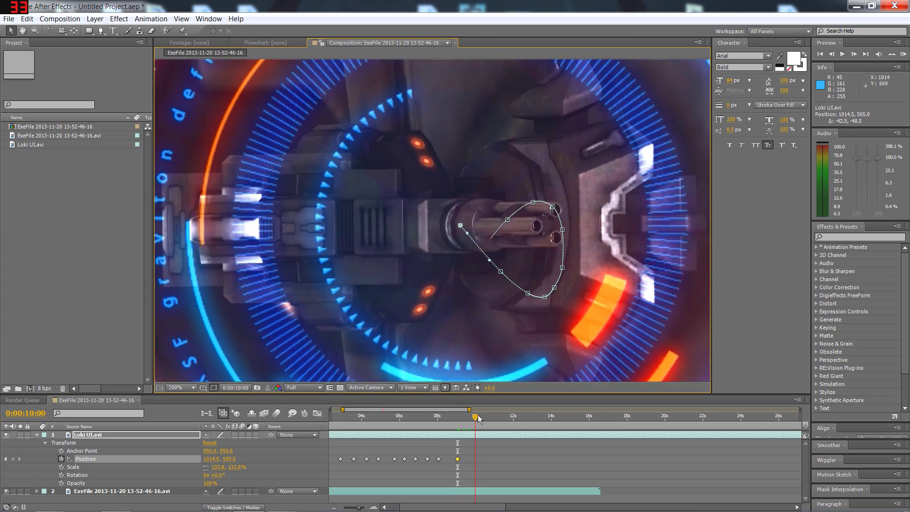
left_click_drag(470, 251, 434, 226)
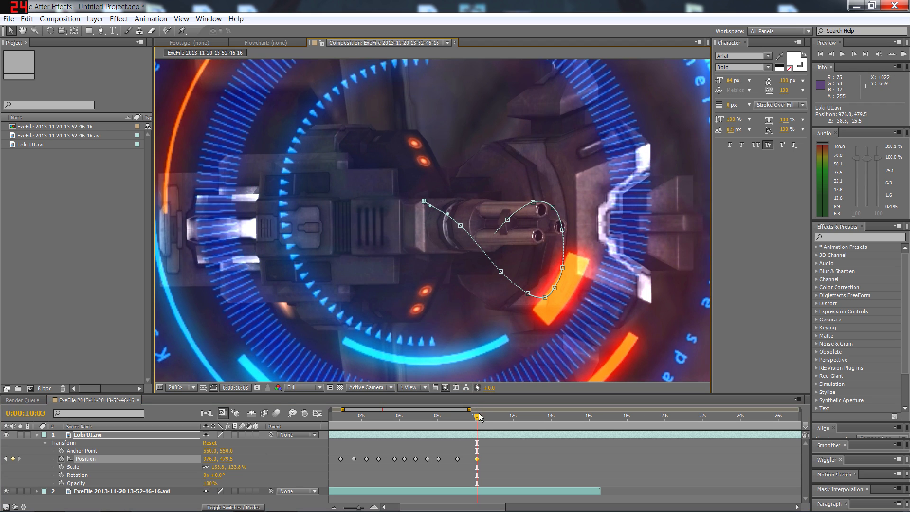
Track the gun with HUD keyframes at 0:00:11:04, 0:00:11:28 and 0:00:12:20
left_click_drag(480, 420, 497, 417)
left_click_drag(419, 267, 398, 289)
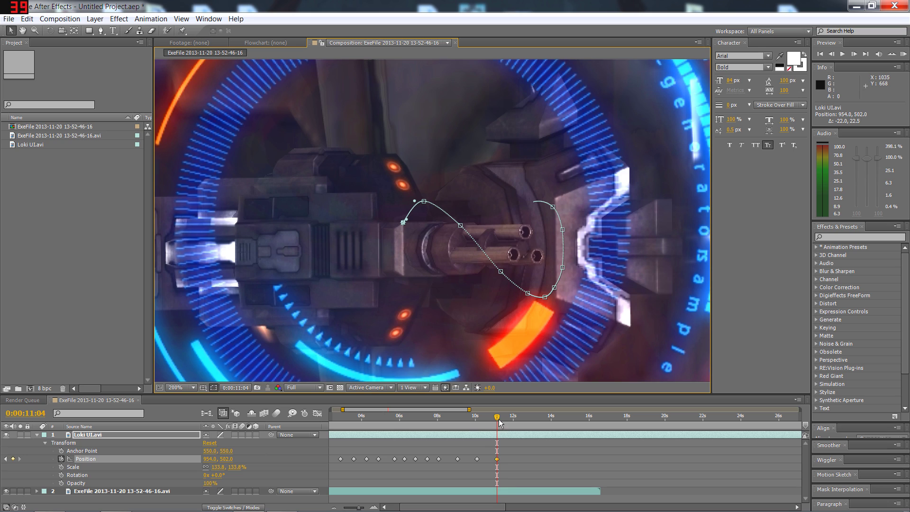
left_click_drag(499, 422, 512, 421)
left_click_drag(471, 340, 468, 380)
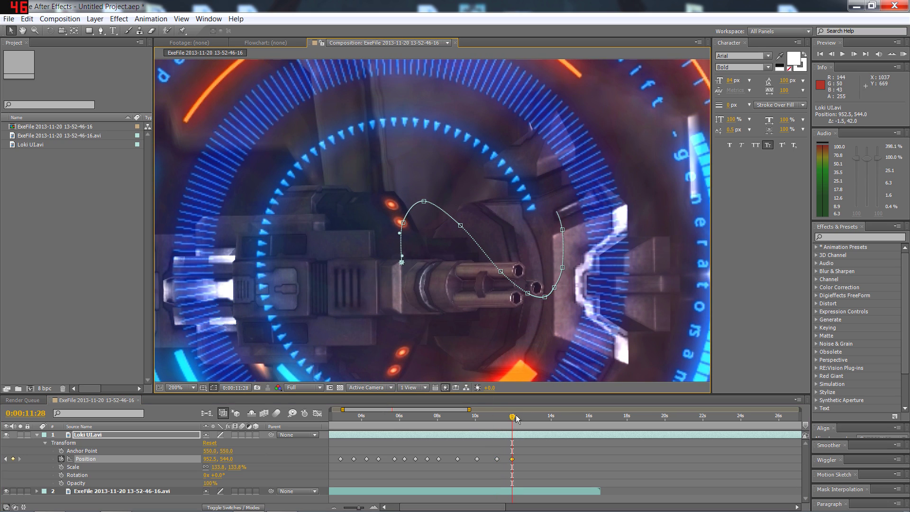
left_click_drag(516, 414, 525, 416)
left_click_drag(444, 336, 452, 363)
key("Page_Down")
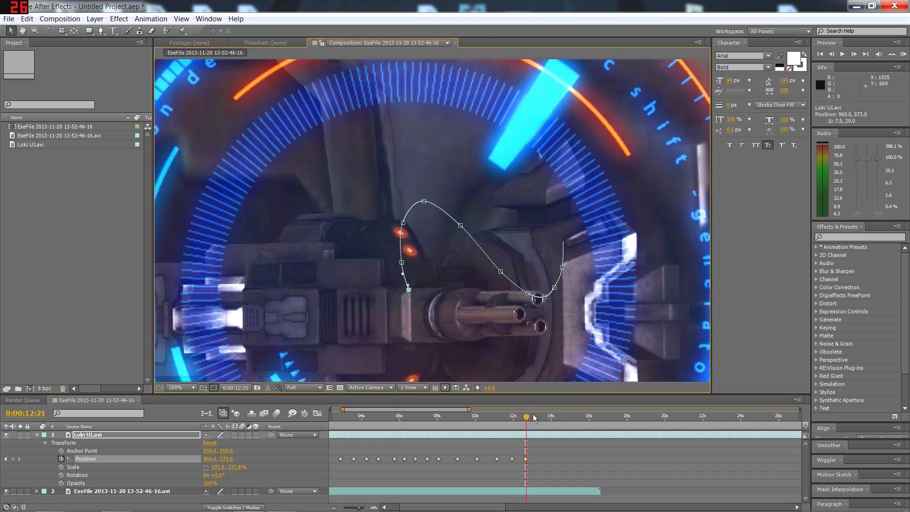
Add final keyframes at 0:00:13:26, 14:14, 15:11 and 16:14, ending at 1094.0, 480.0
left_click_drag(534, 417, 548, 418)
left_click_drag(450, 350, 491, 345)
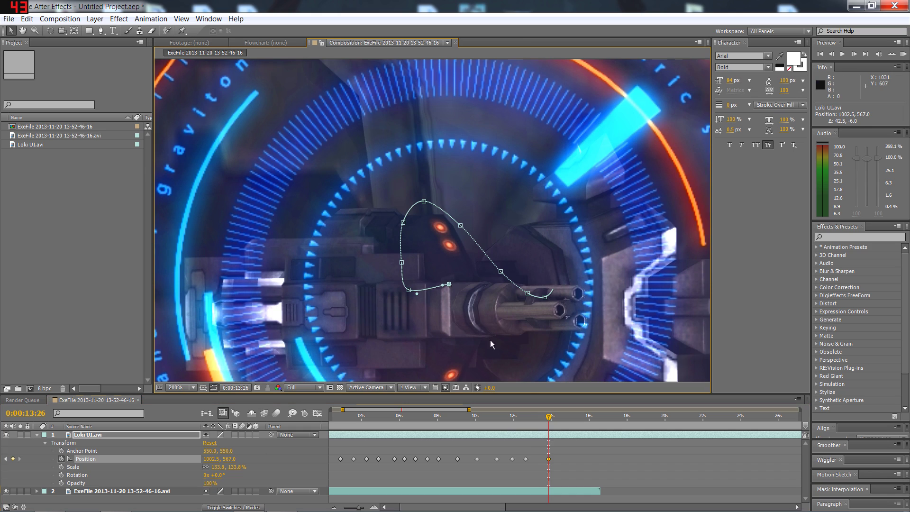
left_click_drag(549, 419, 560, 418)
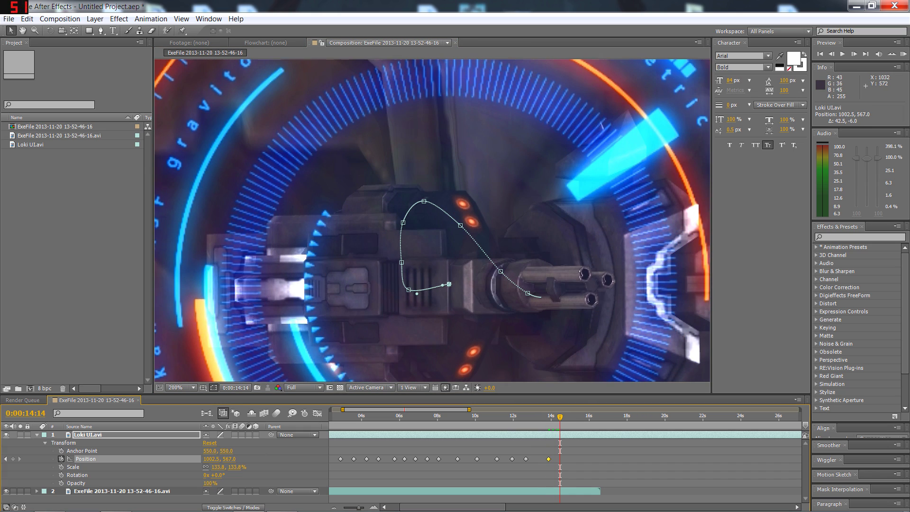
left_click_drag(477, 289, 500, 266)
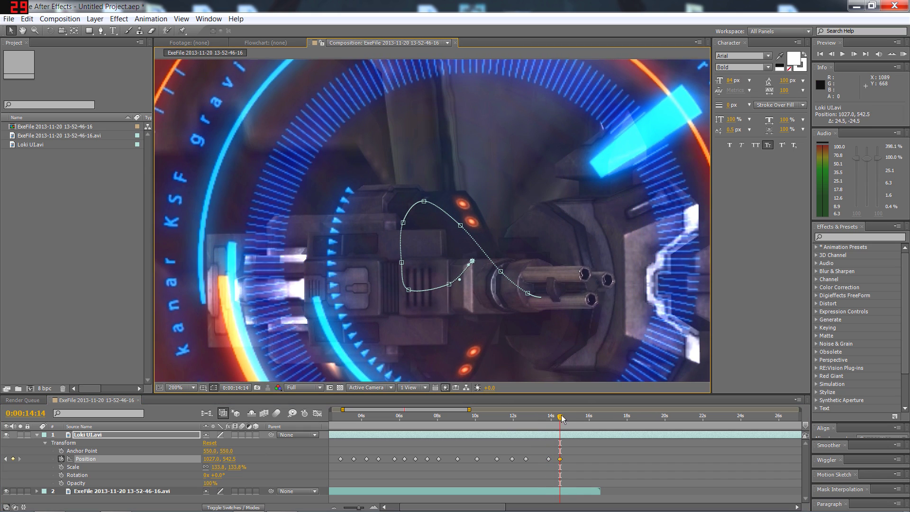
left_click_drag(560, 417, 577, 417)
left_click_drag(512, 325, 545, 288)
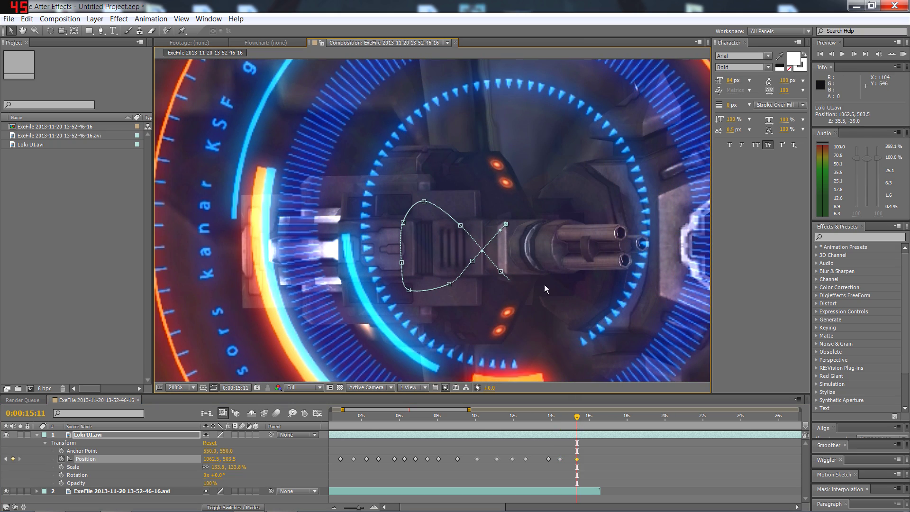
left_click_drag(587, 417, 597, 417)
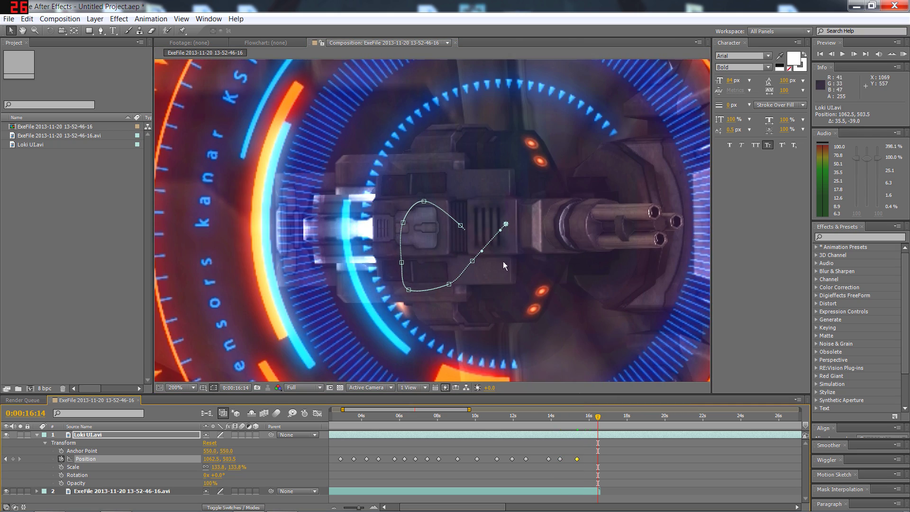
left_click_drag(502, 261, 533, 227)
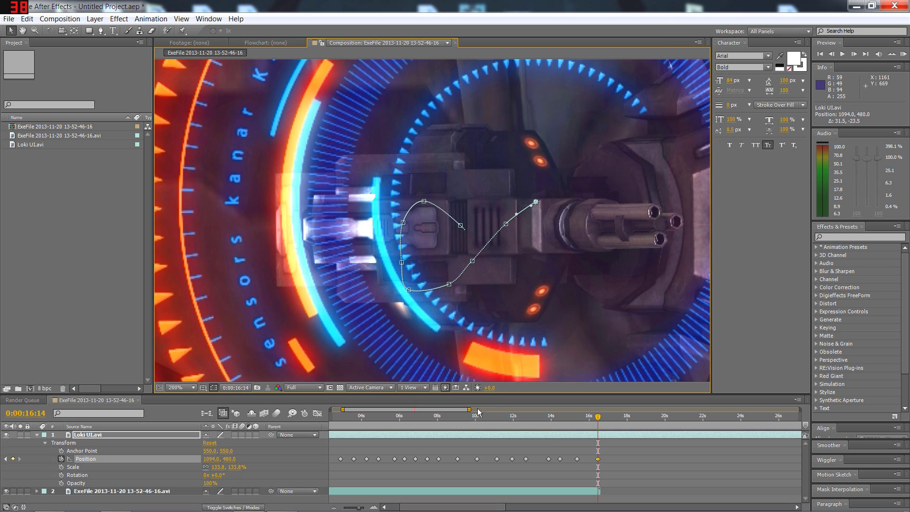
left_click_drag(469, 409, 511, 409)
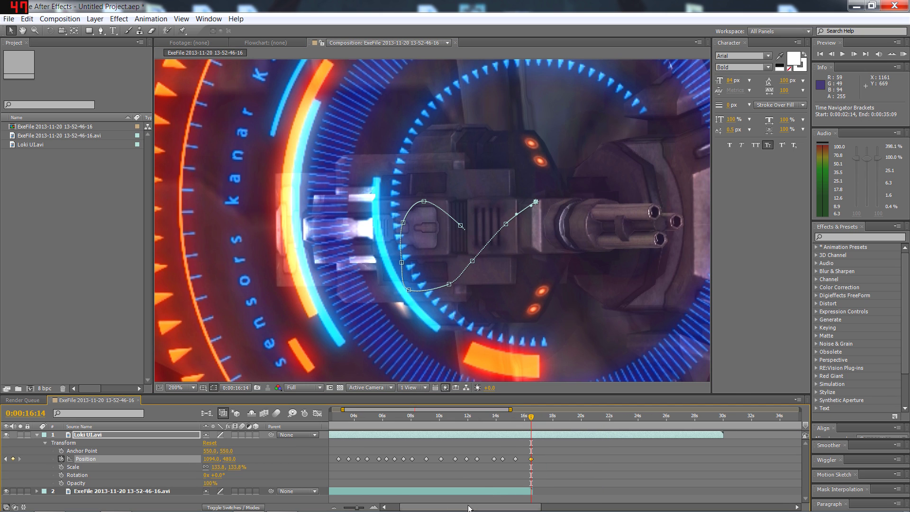
left_click_drag(402, 502, 392, 501)
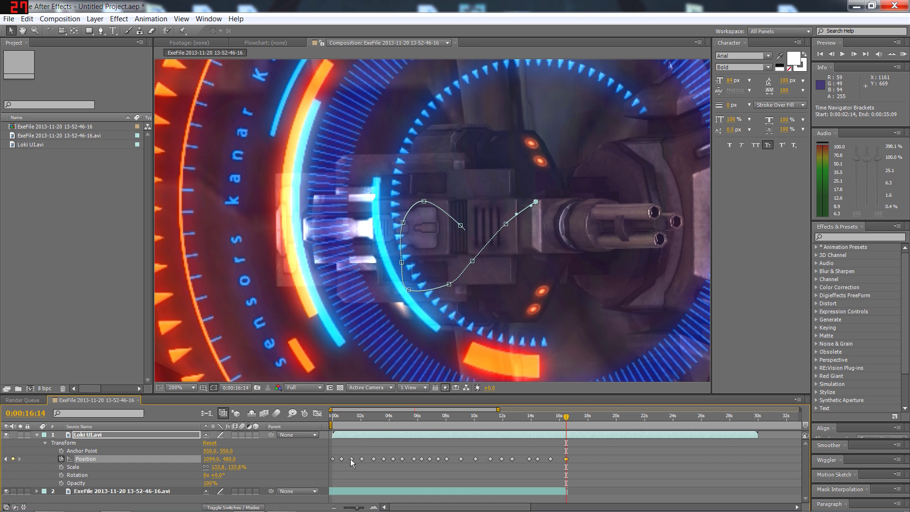
left_click_drag(566, 418, 315, 417)
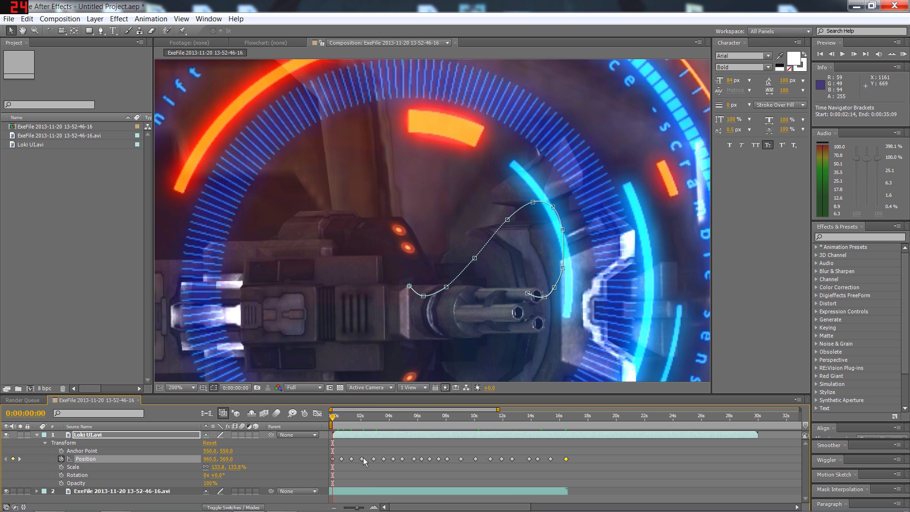
key("comma")
key("comma")
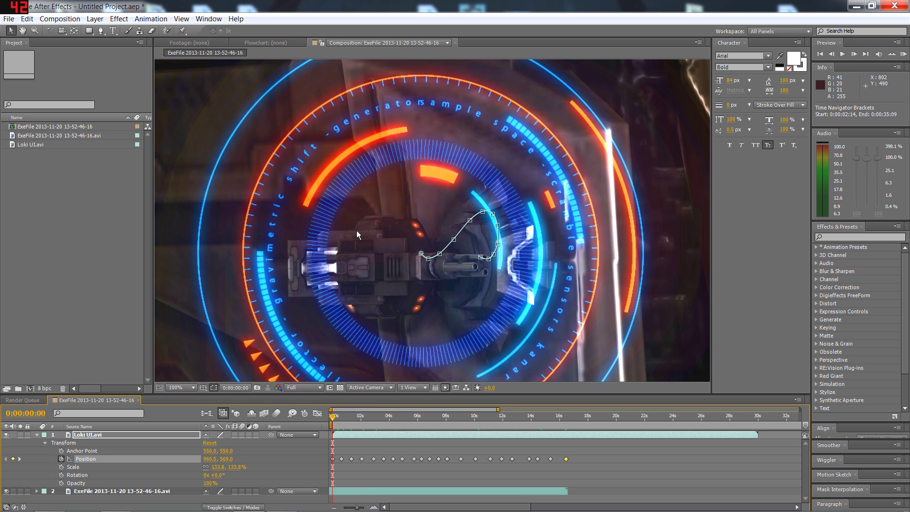
key("comma")
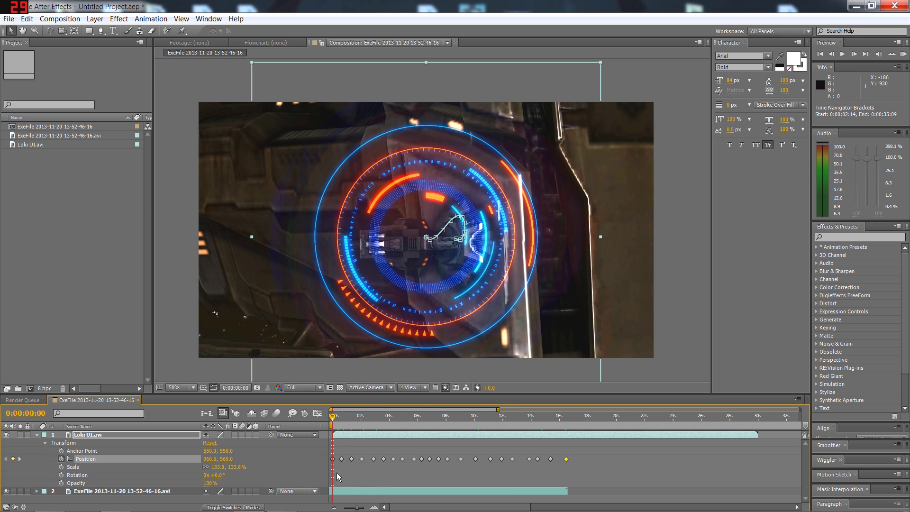
left_click(367, 492)
left_click(368, 448)
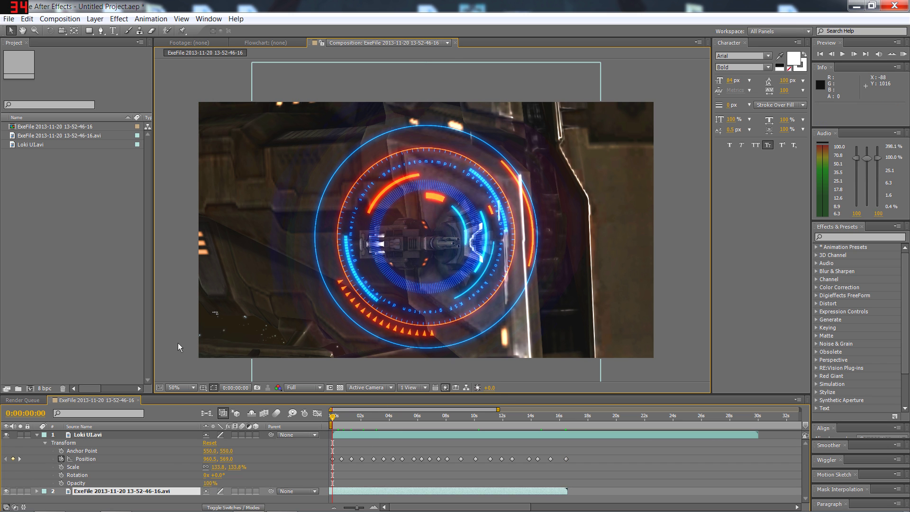
left_click_drag(333, 419, 529, 409)
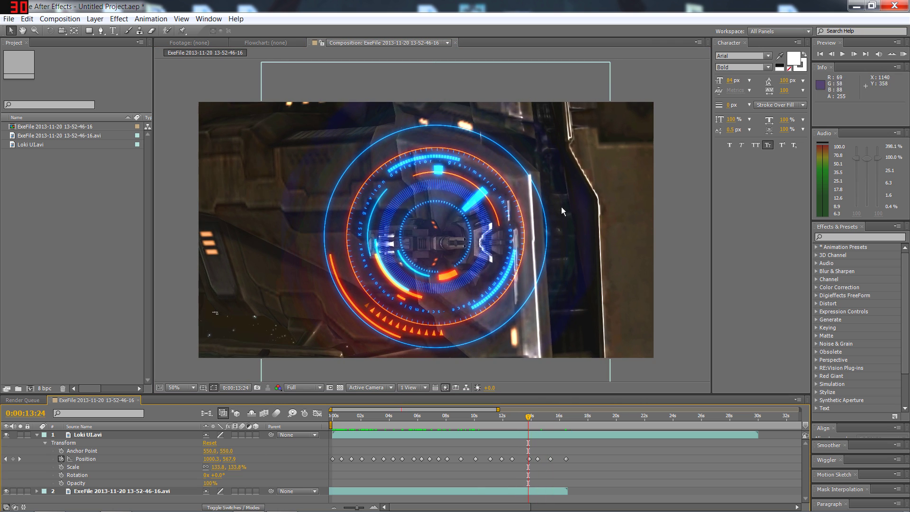
Review the tracked HUD at 100% with region of interest on, back to 0:00:00:00
key("slash")
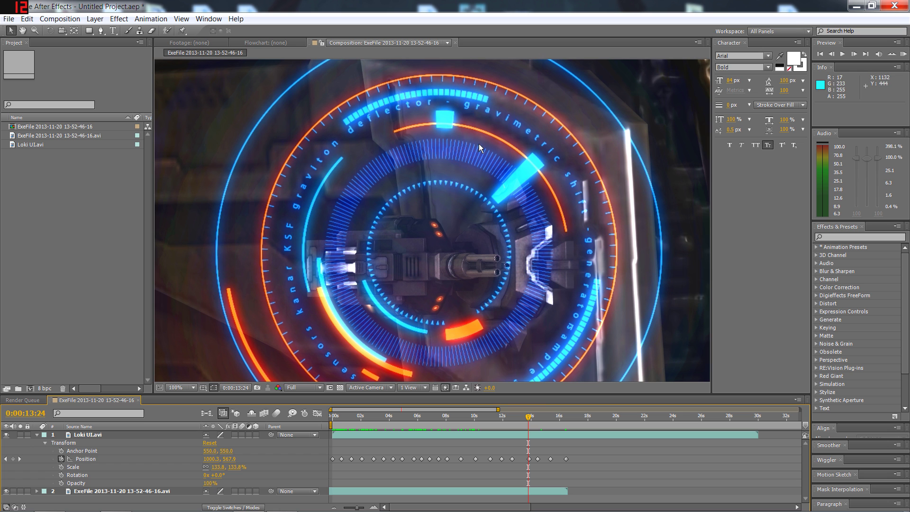
left_click_drag(527, 420, 421, 421)
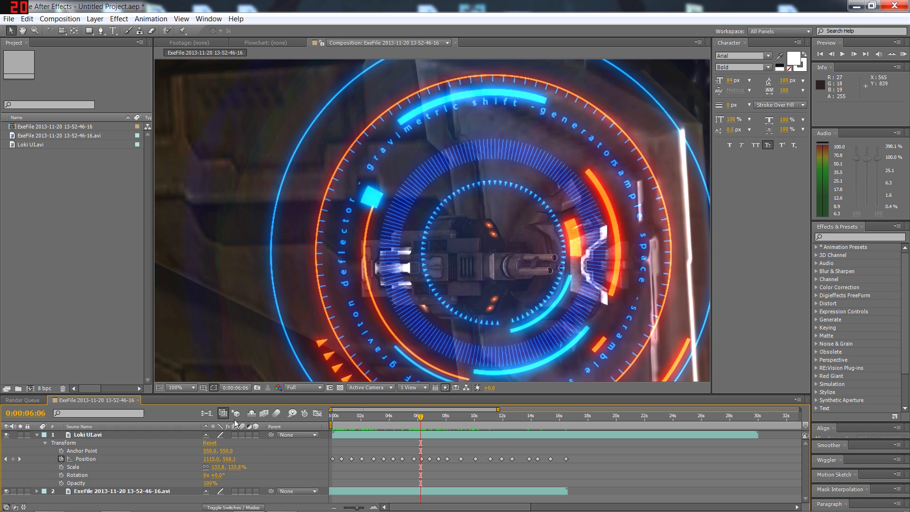
left_click(330, 387)
left_click_drag(419, 420, 331, 419)
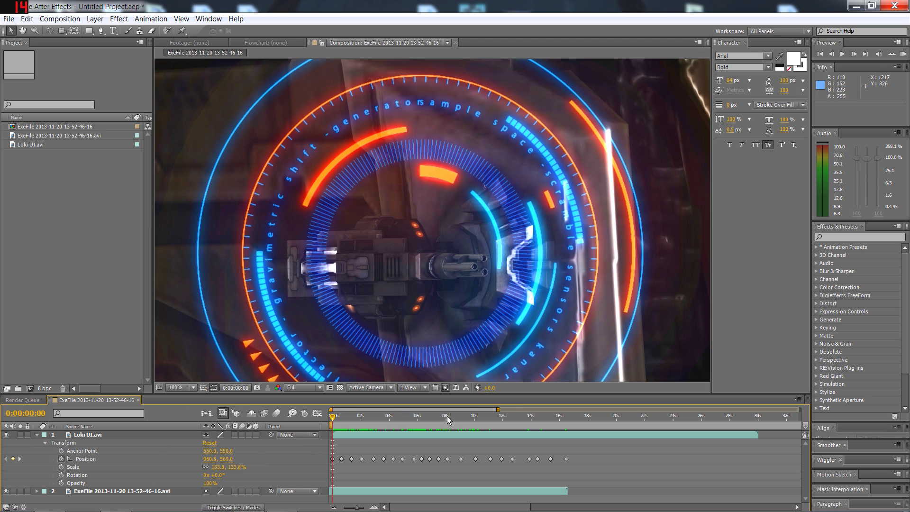
left_click_drag(498, 409, 511, 410)
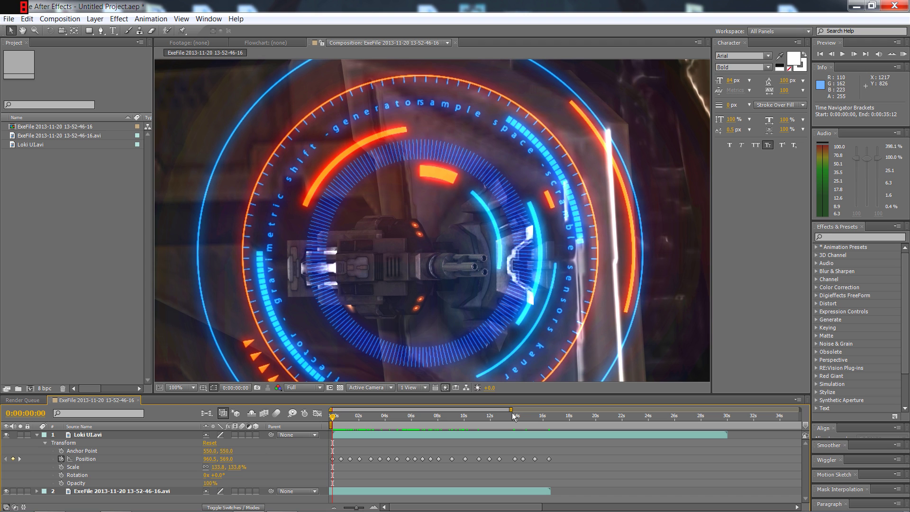
scroll(268, 261, "down", 2)
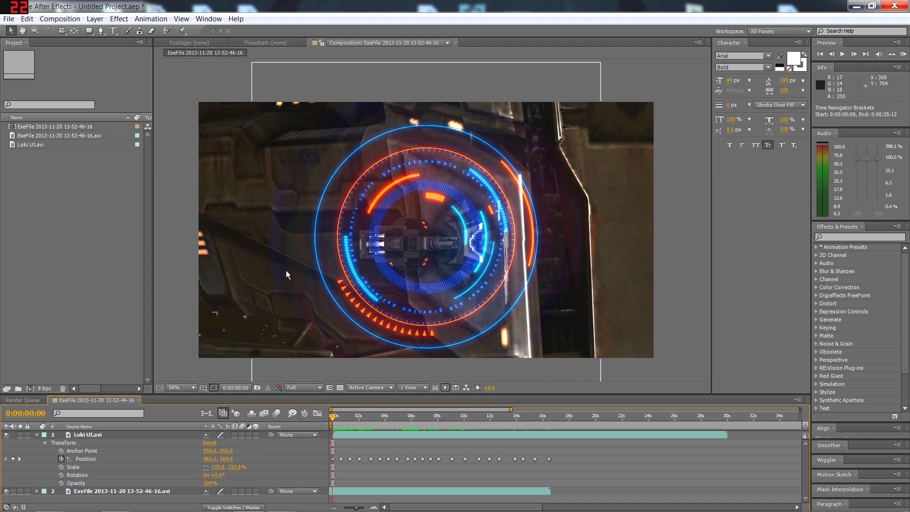
scroll(286, 270, "up", 2)
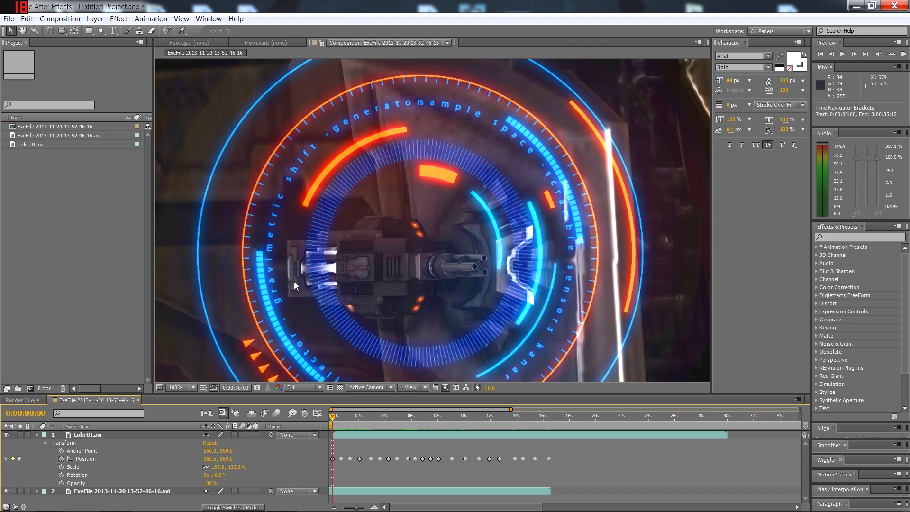